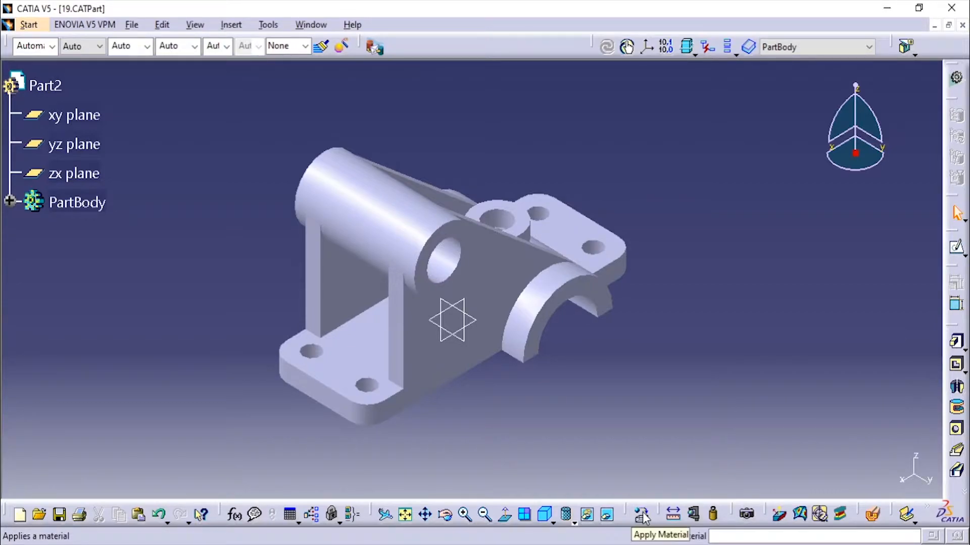
Open the material library for applying a material, browse its material families and look through the Metal family.
click(642, 515)
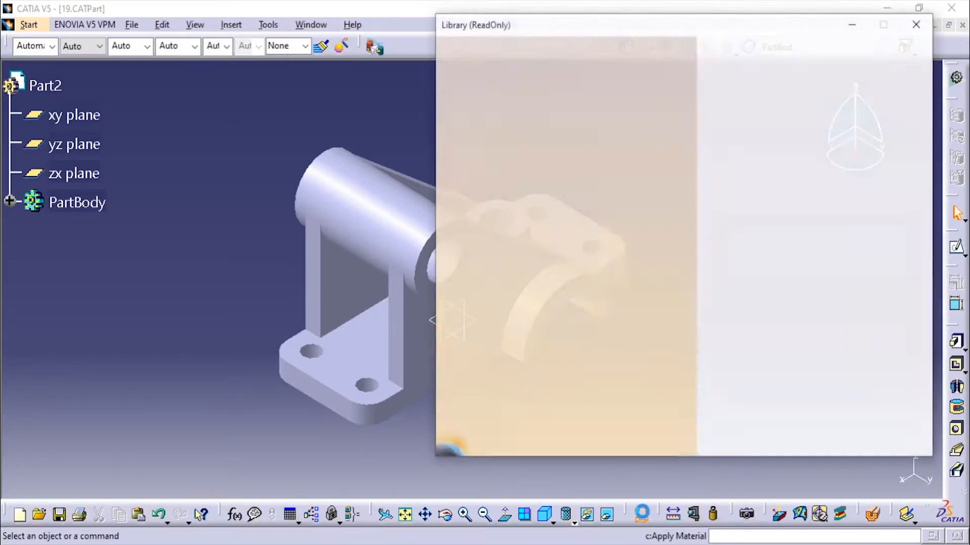
click(606, 144)
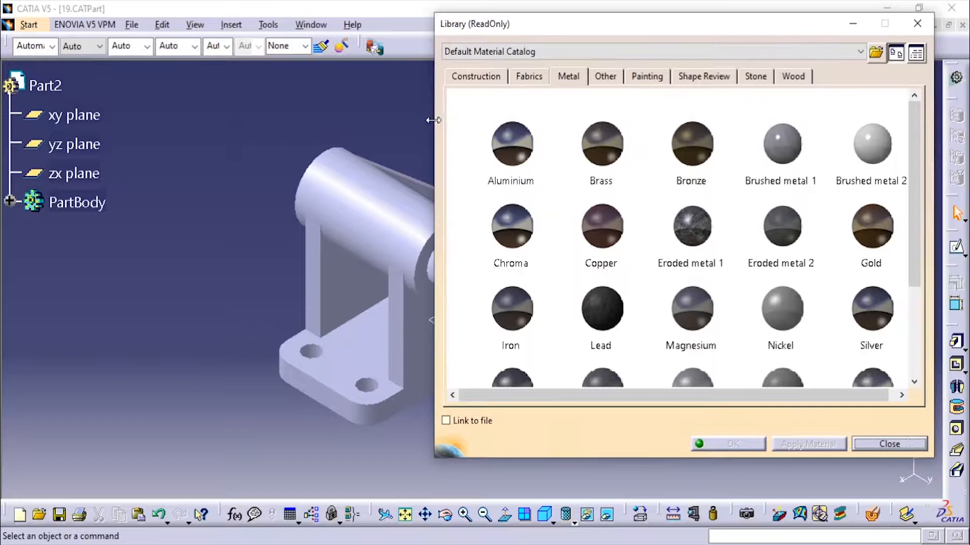
drag(434, 120, 252, 134)
click(309, 75)
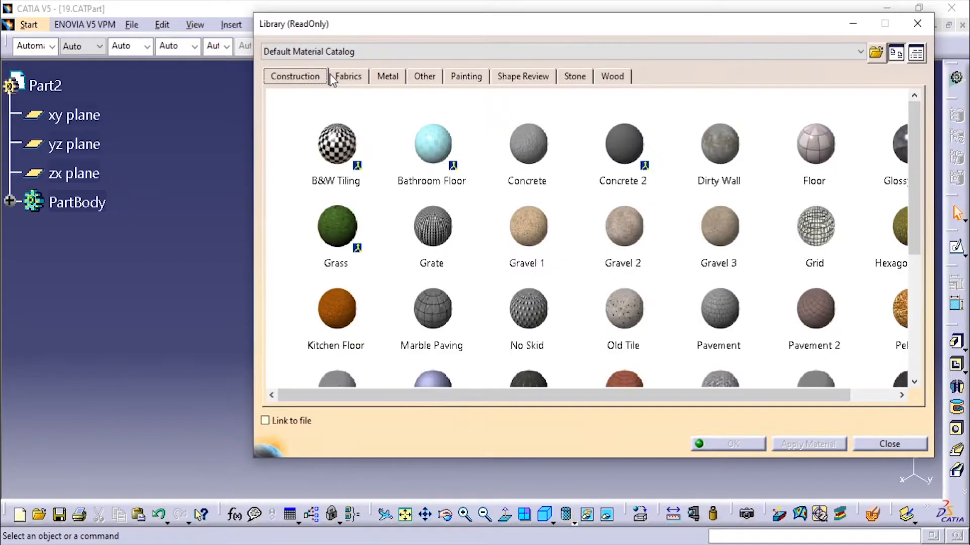
click(334, 75)
click(389, 76)
click(457, 77)
click(542, 76)
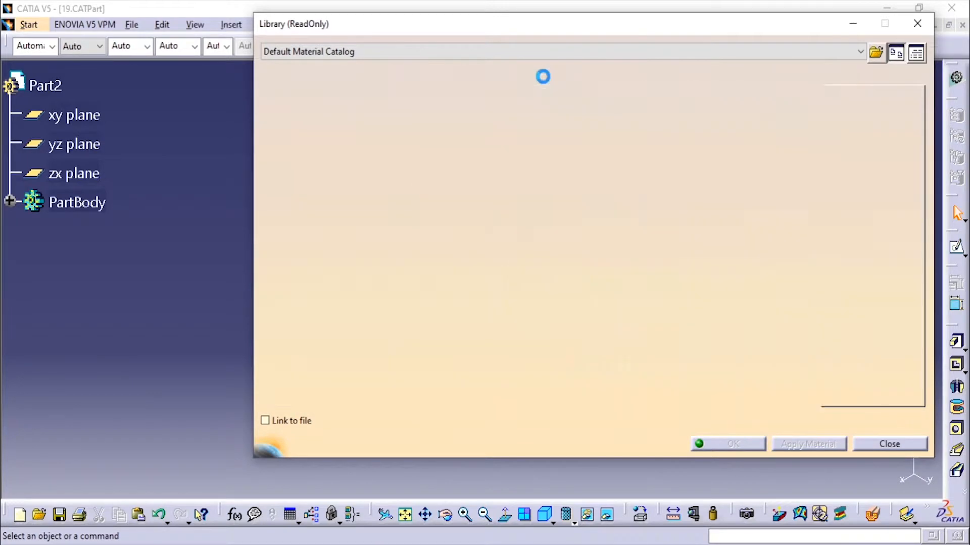
click(575, 76)
click(605, 75)
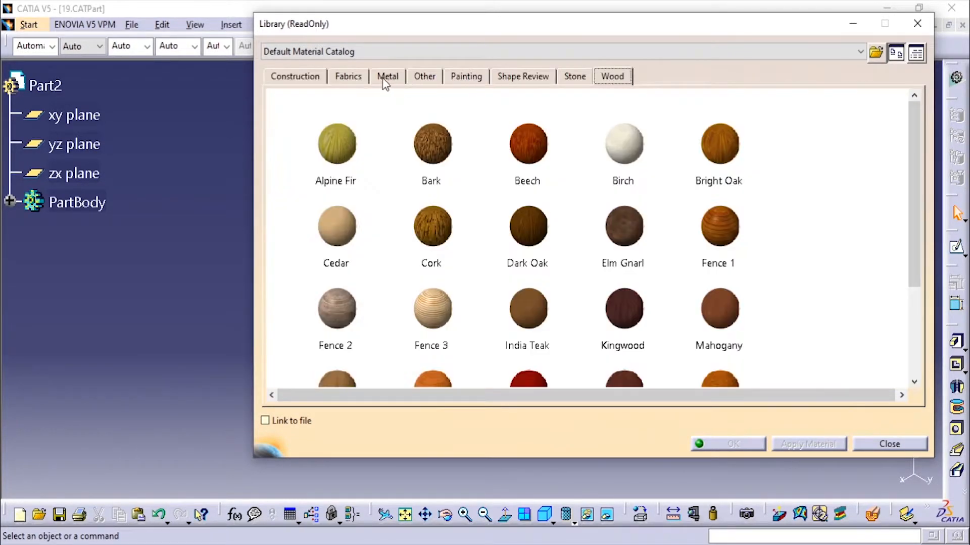
click(386, 75)
scroll(449, 229, down, 3)
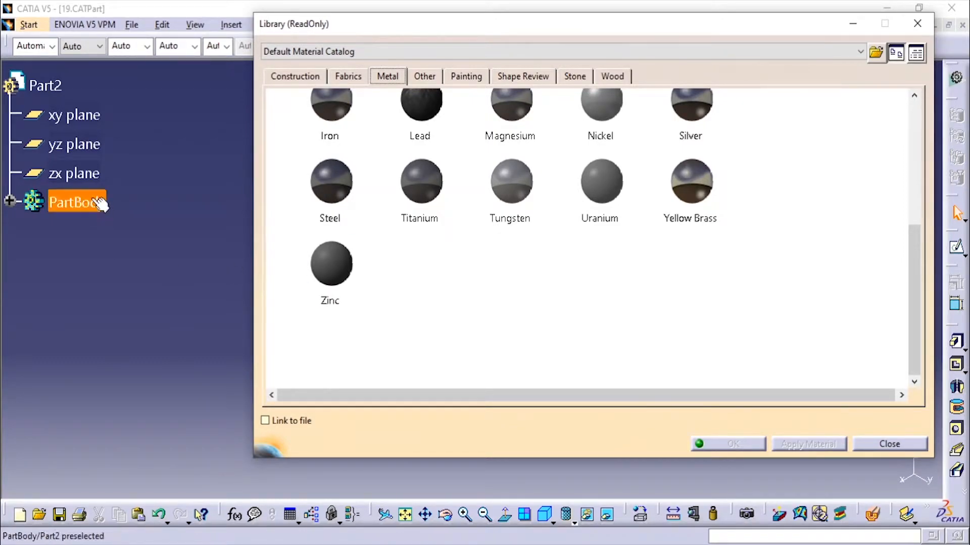
Apply the Steel material from the Metal family to the whole part, Part2.
click(76, 202)
click(43, 85)
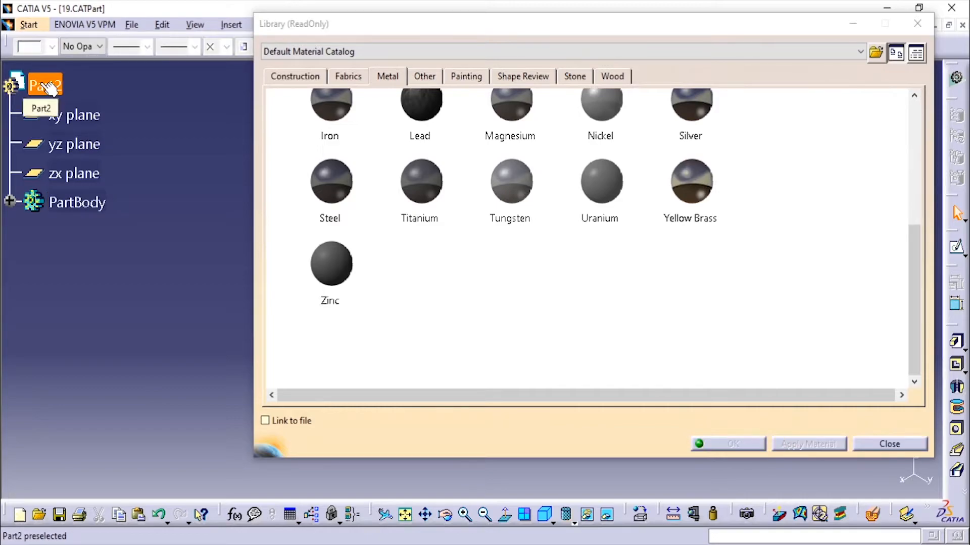
click(92, 212)
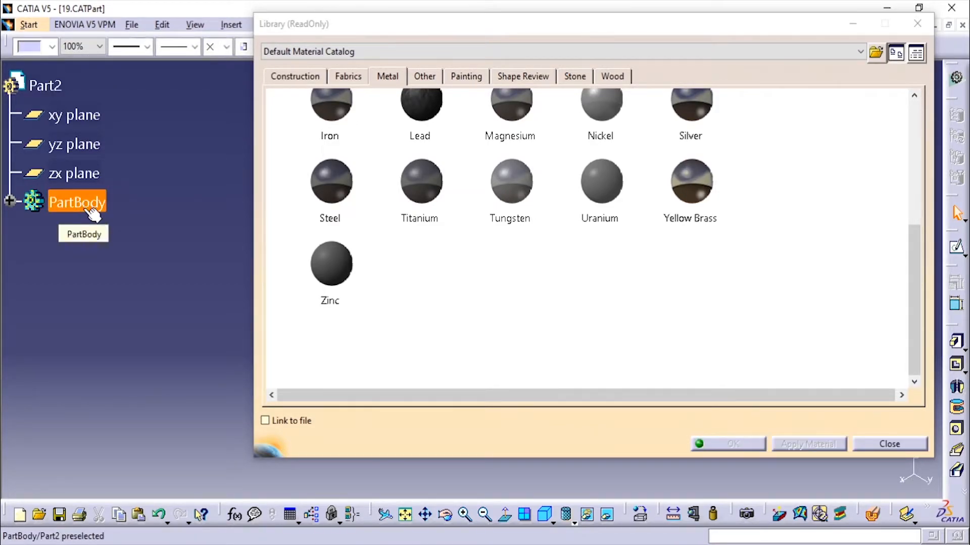
scroll(446, 313, up, 2)
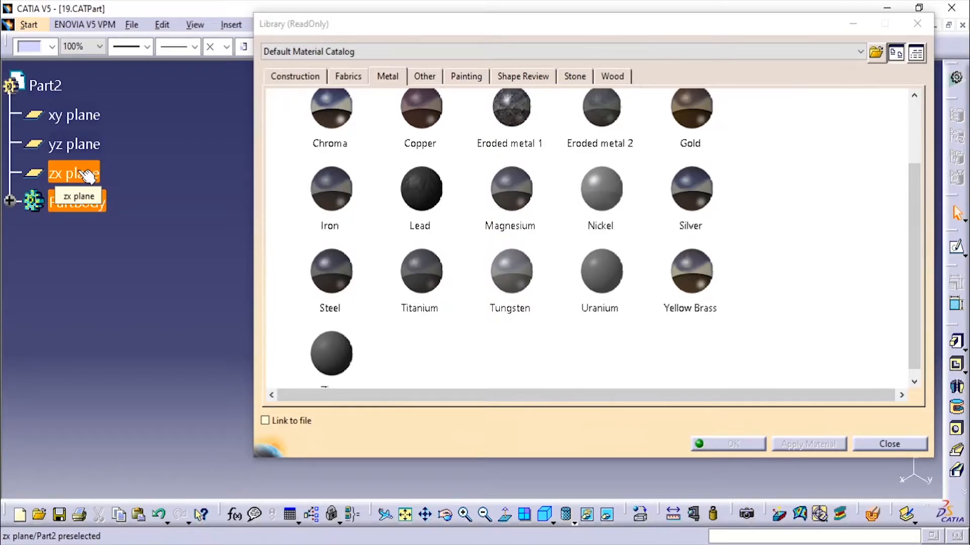
click(45, 86)
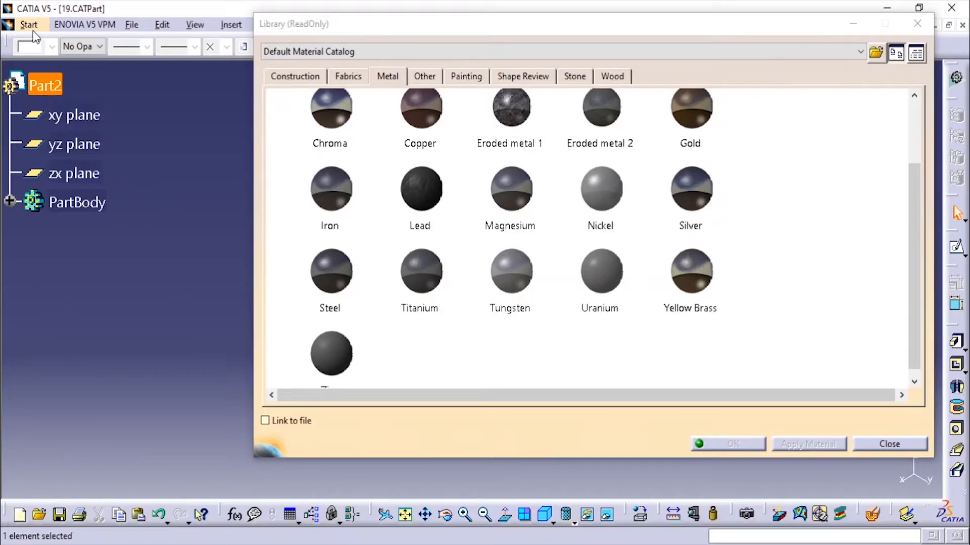
click(43, 89)
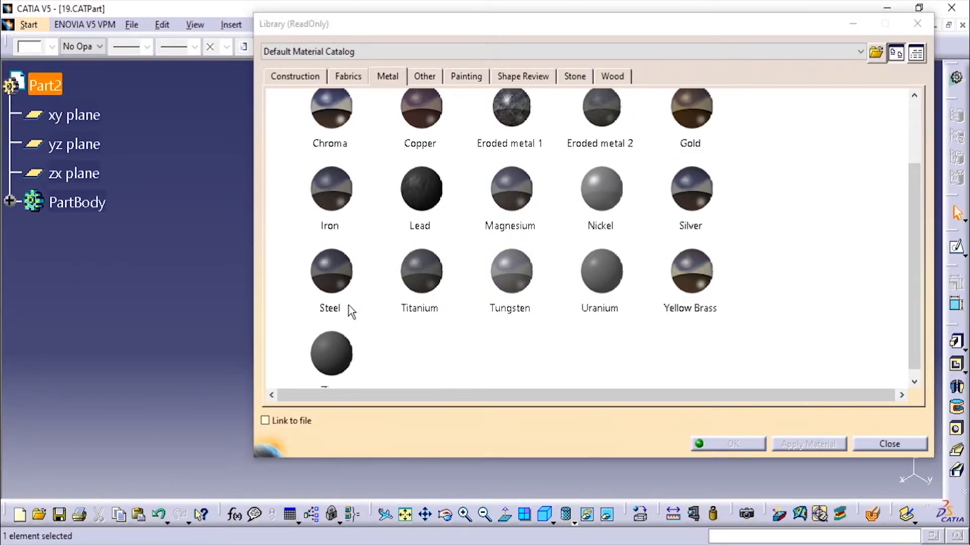
click(340, 289)
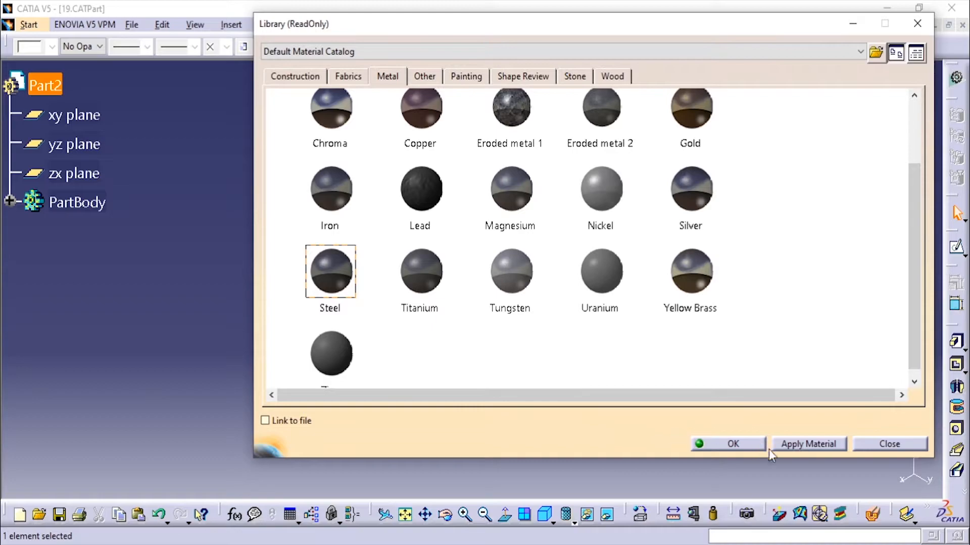
click(789, 445)
click(740, 445)
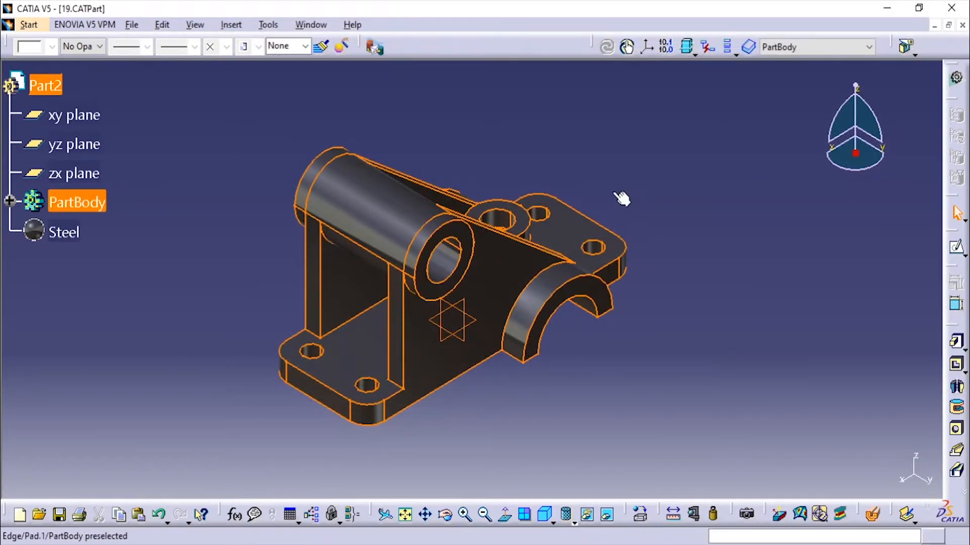
click(558, 158)
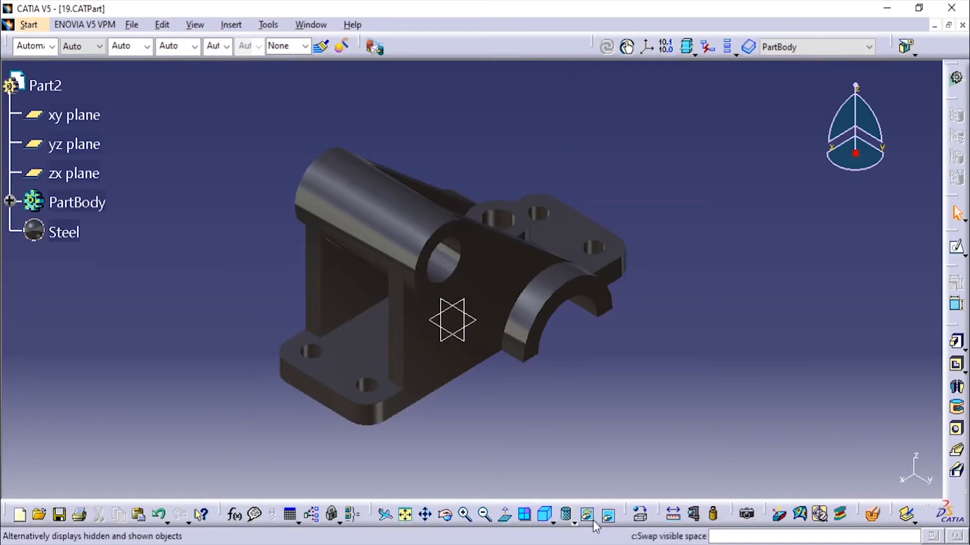
Compare the part's display in shading with edges and plain shading, and return to shading with material.
click(566, 514)
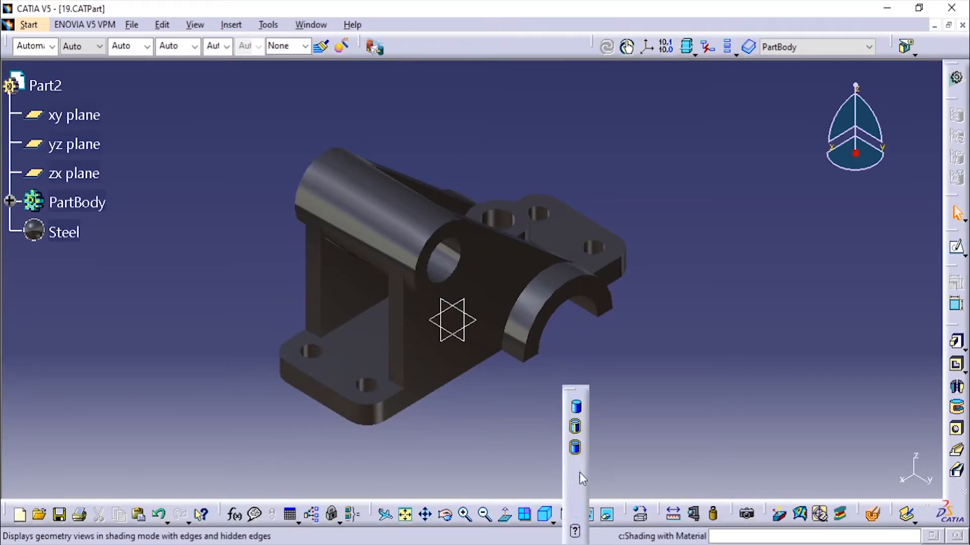
click(579, 419)
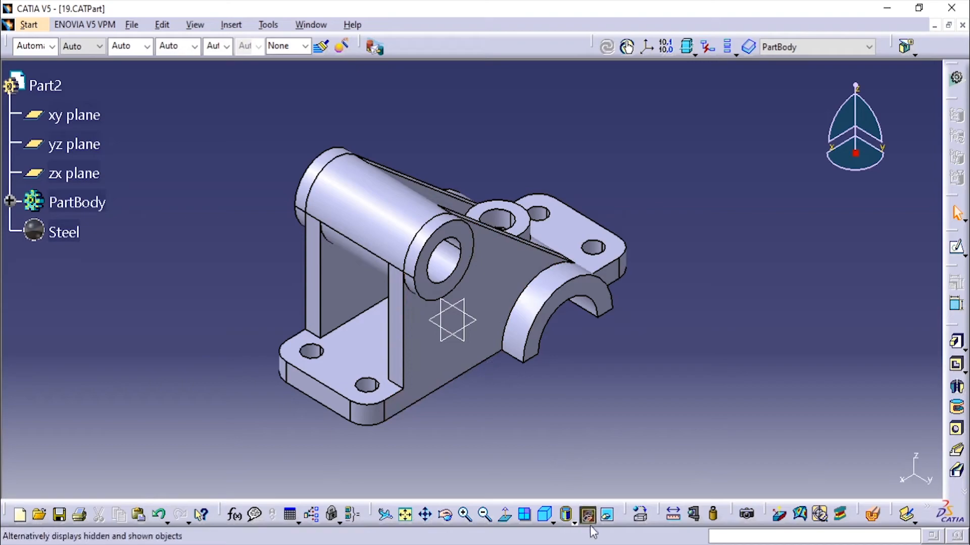
click(566, 514)
click(582, 406)
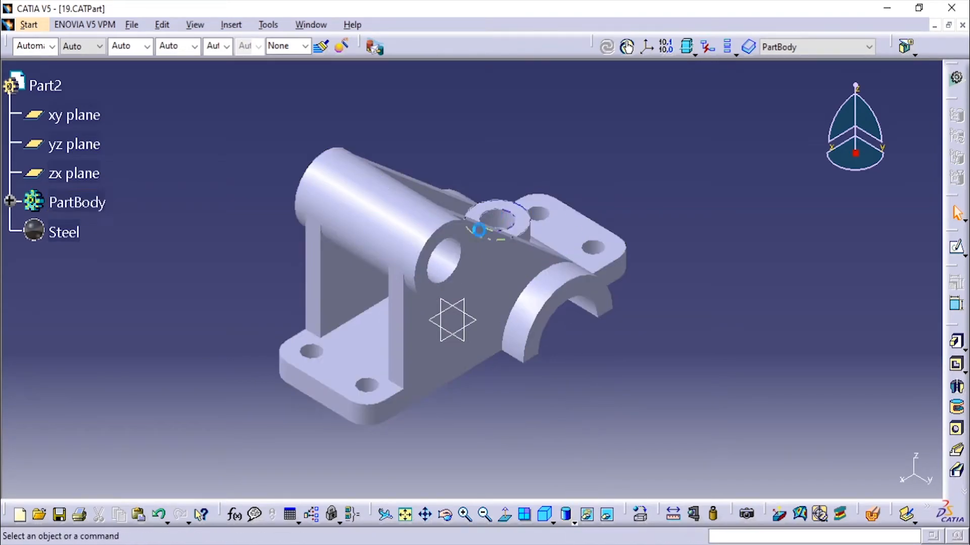
click(576, 523)
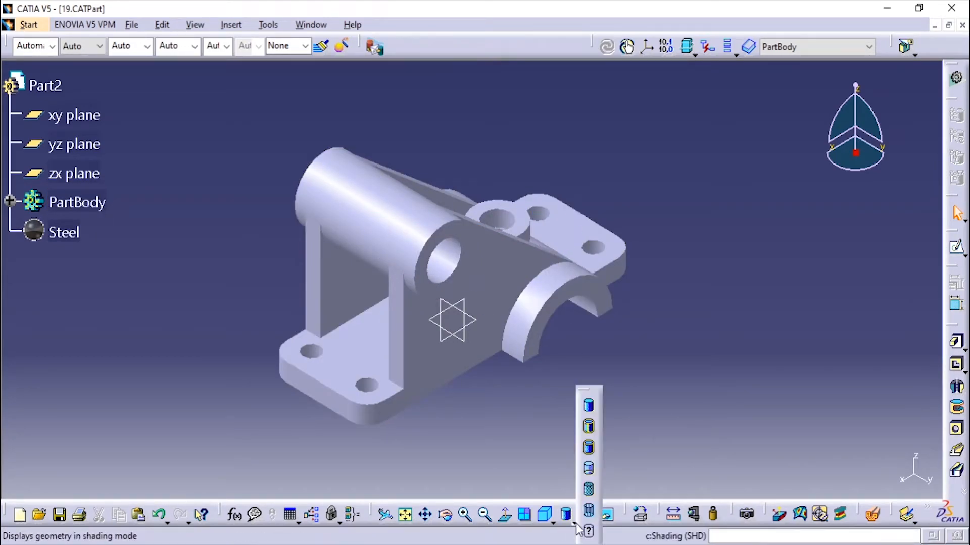
click(590, 491)
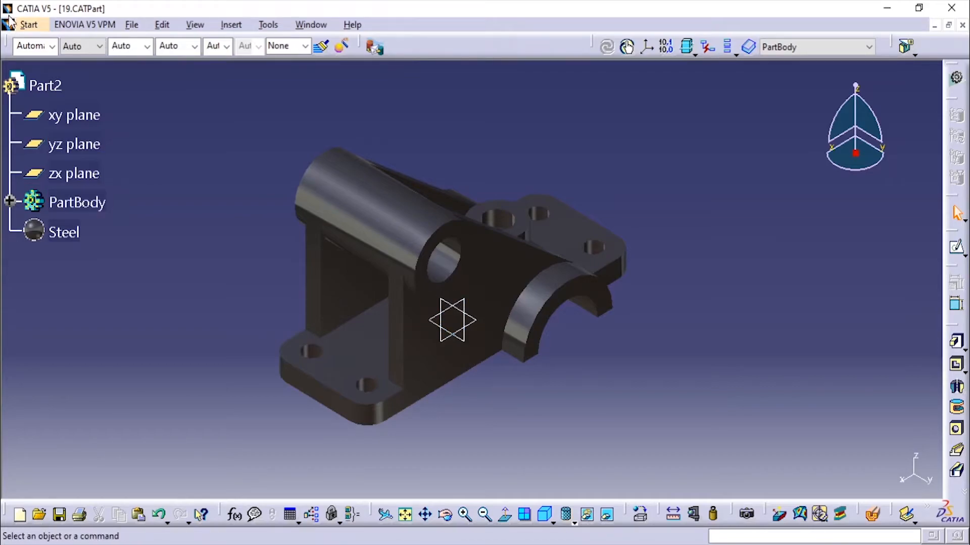
Create a new material library document in the Material Library workbench.
click(26, 26)
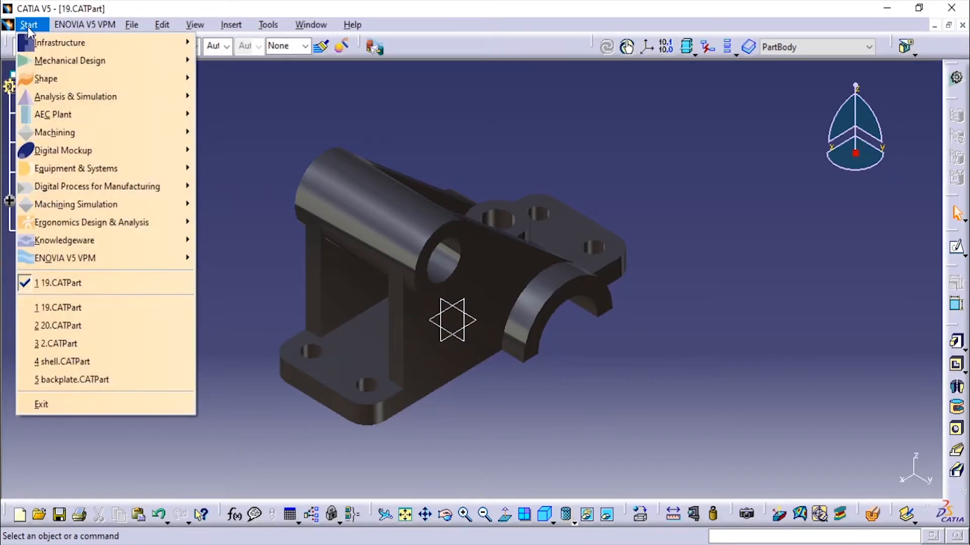
mouse_move(54, 40)
click(269, 61)
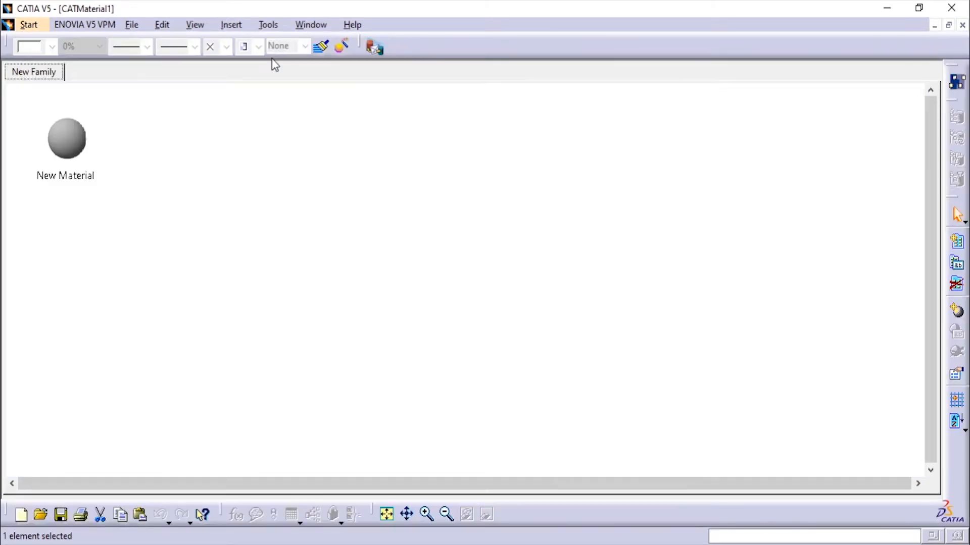
Open the properties of the default material in the new library and rename it Fe-410 W.
click(66, 141)
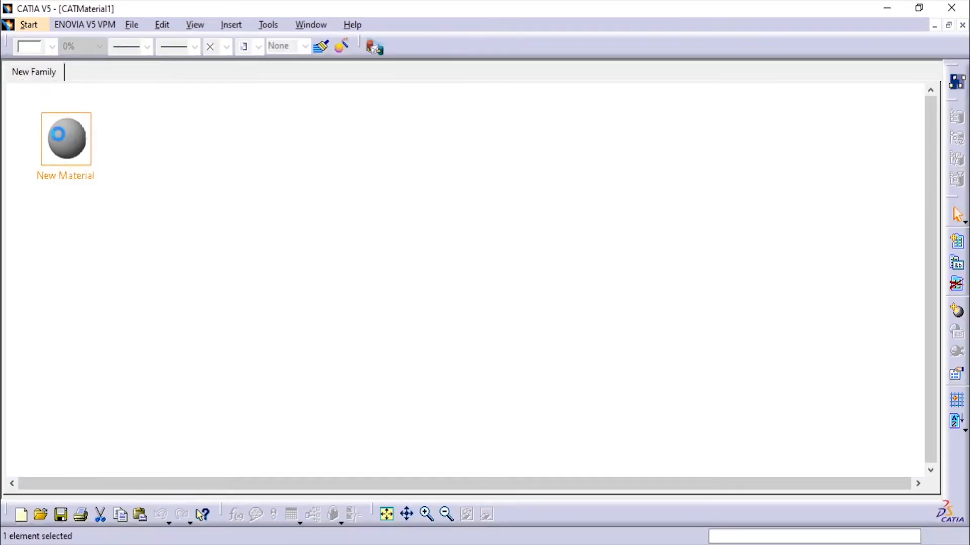
double_click(58, 135)
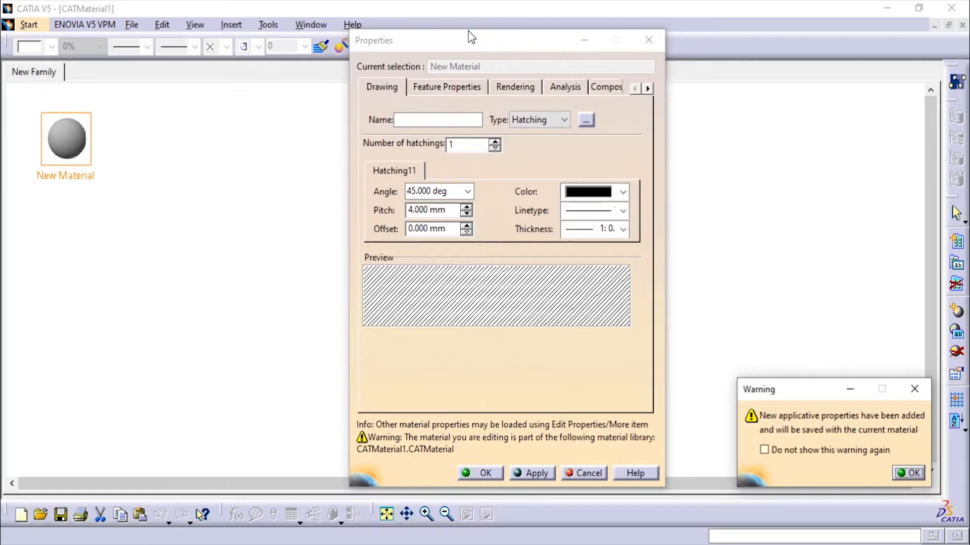
click(911, 473)
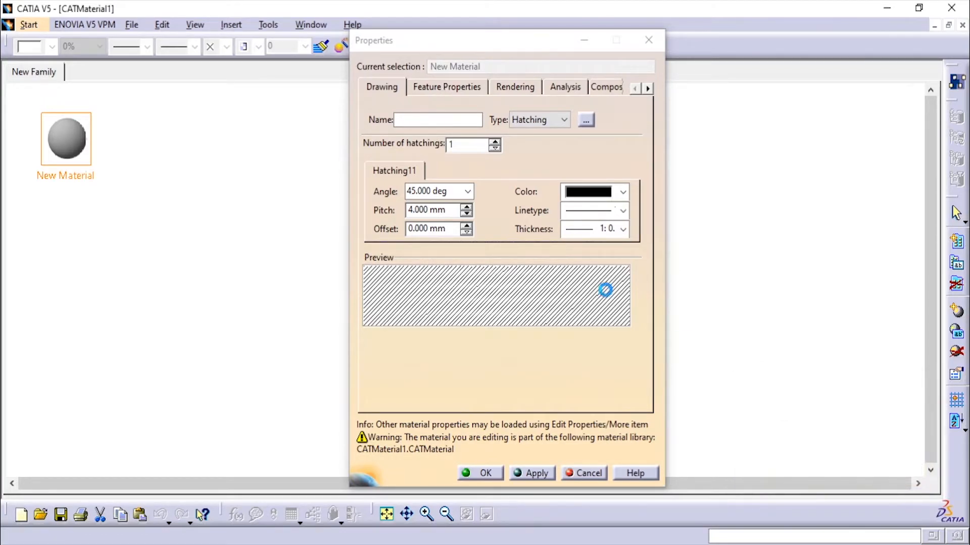
click(439, 89)
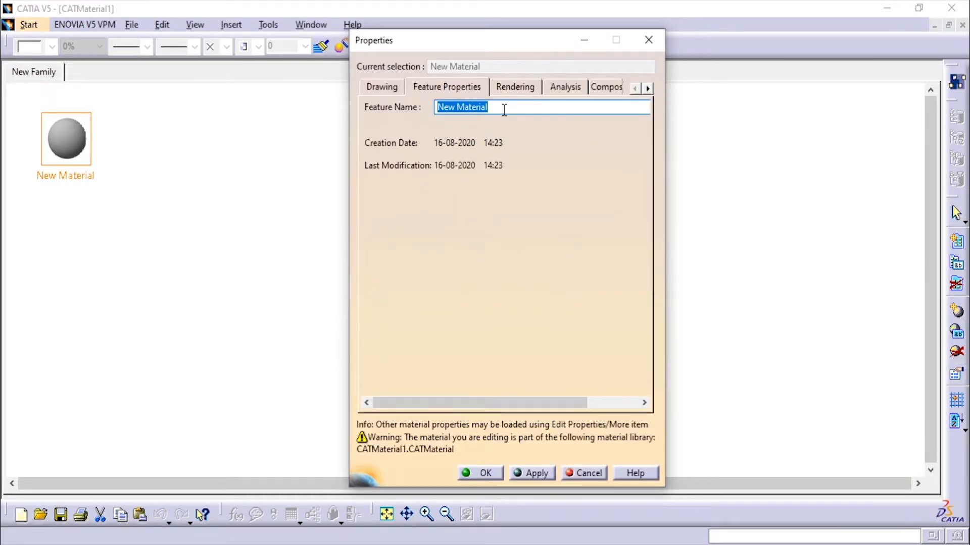
text(Fe-410 E)
key(BackSpace)
text(WE)
key(BackSpace)
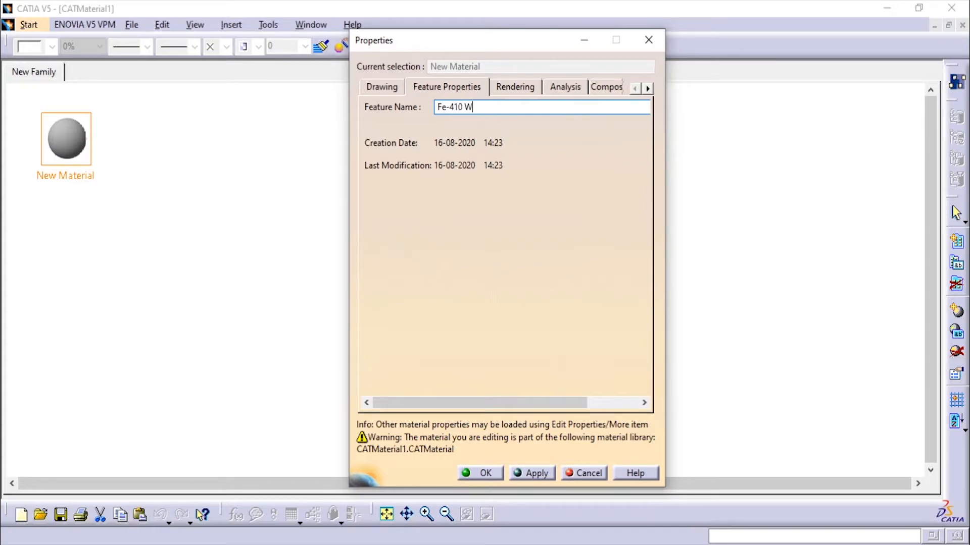
Set the material's rendering type to Car Paint and reduce its base color value to 0.61.
click(523, 87)
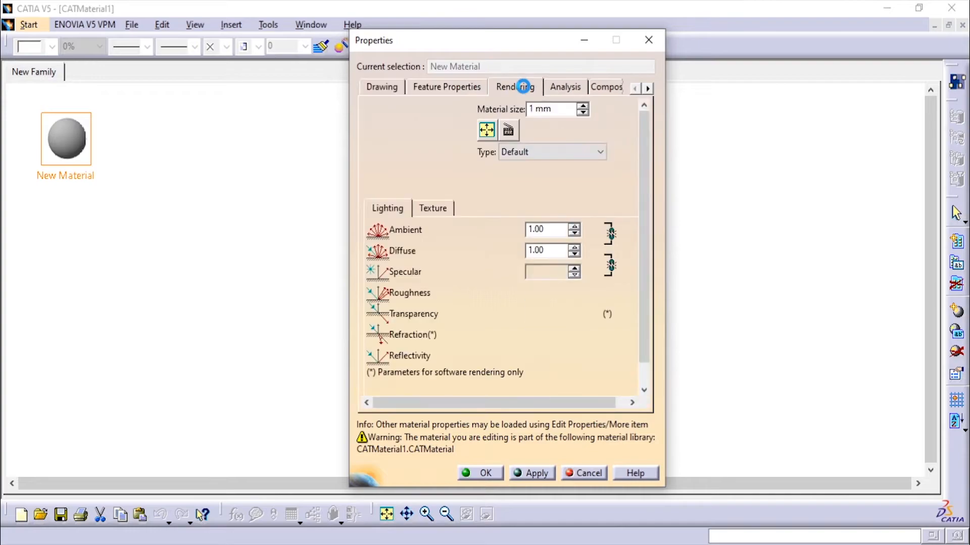
click(534, 152)
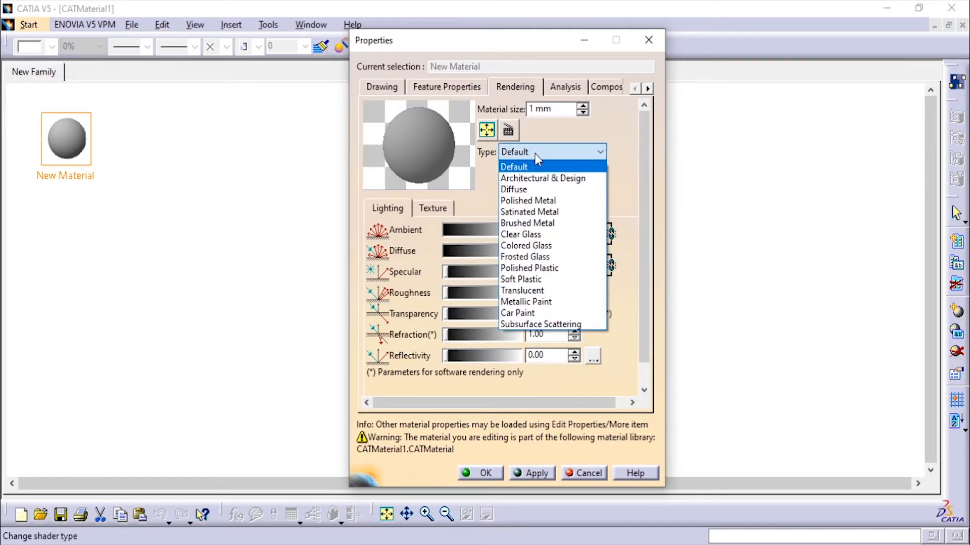
click(549, 313)
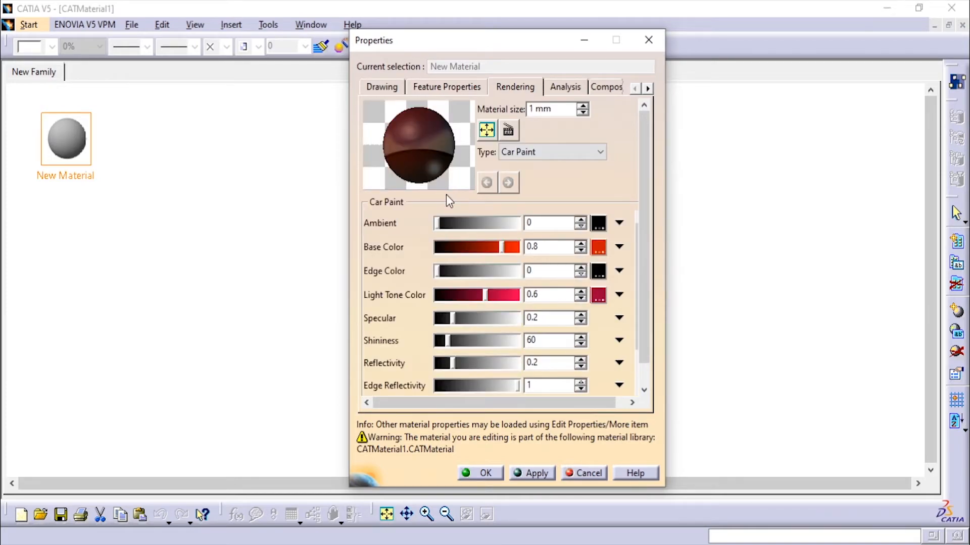
drag(503, 247, 486, 247)
Review the material's analysis, composites and inheritance properties, and apply the property changes to the material.
click(564, 86)
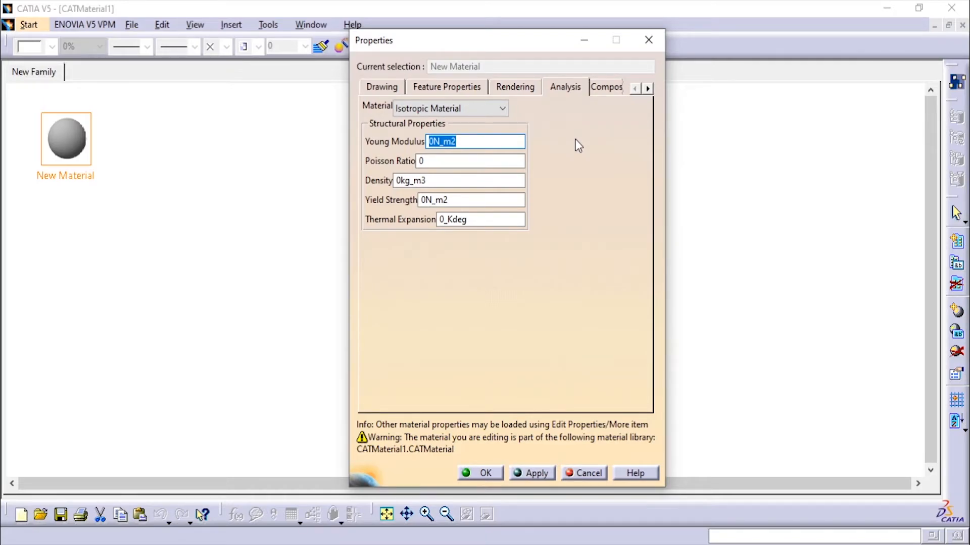
click(607, 87)
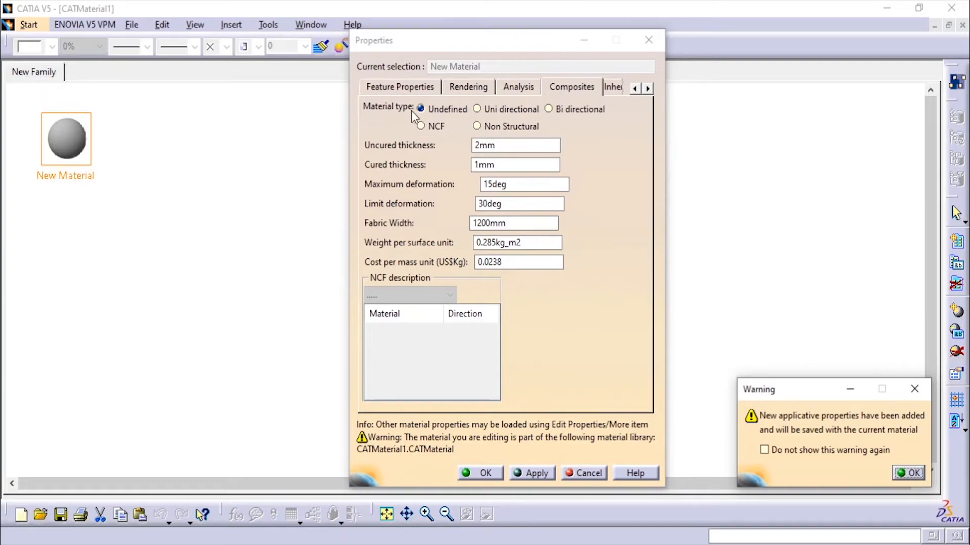
click(909, 472)
click(618, 88)
click(433, 89)
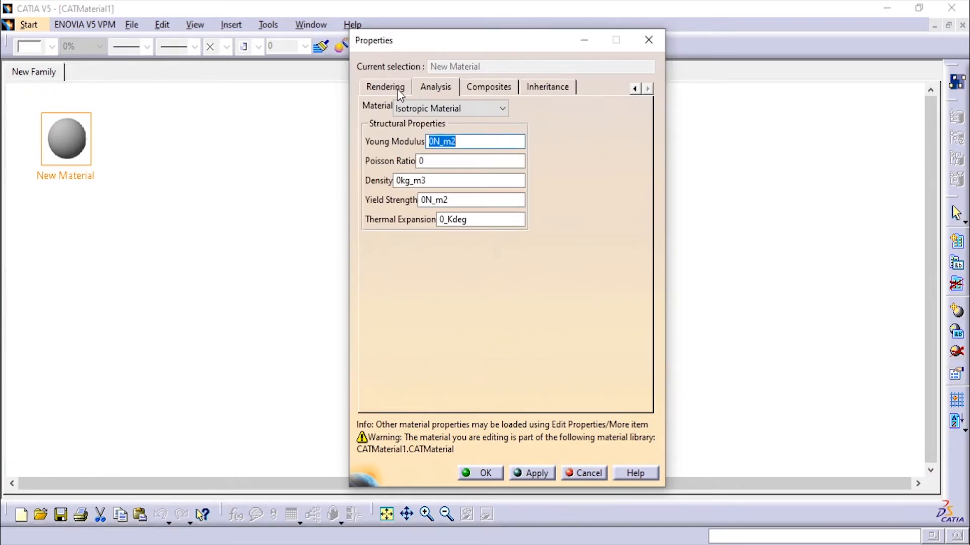
click(399, 88)
click(634, 89)
click(634, 89)
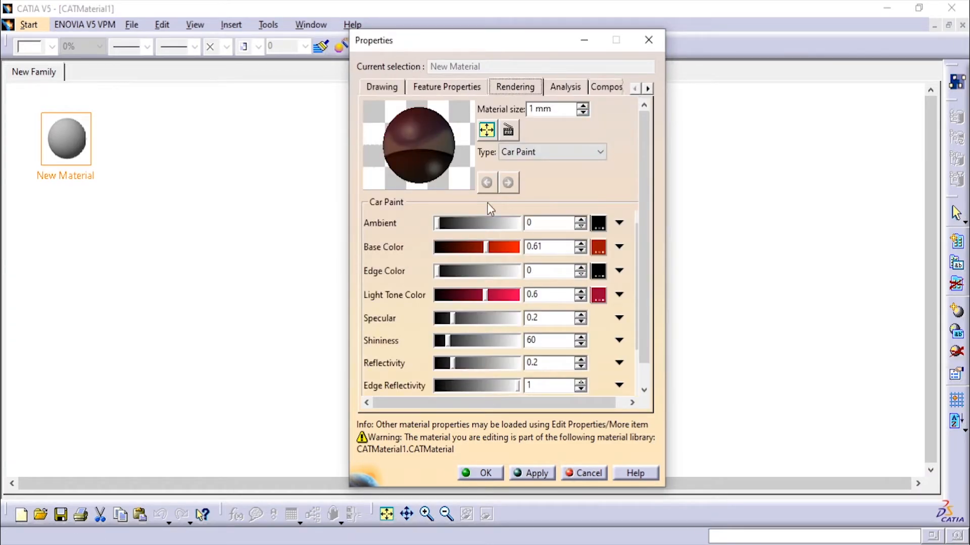
click(536, 475)
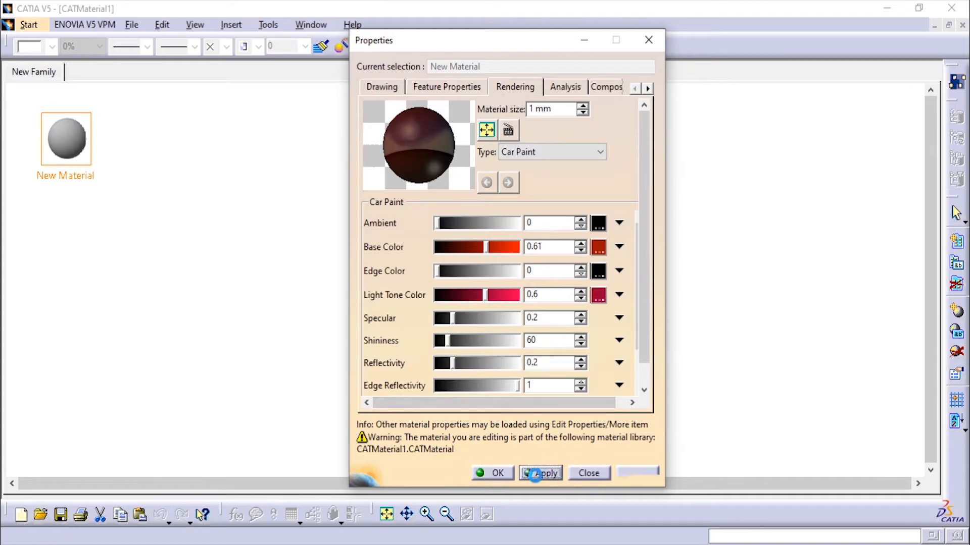
click(486, 475)
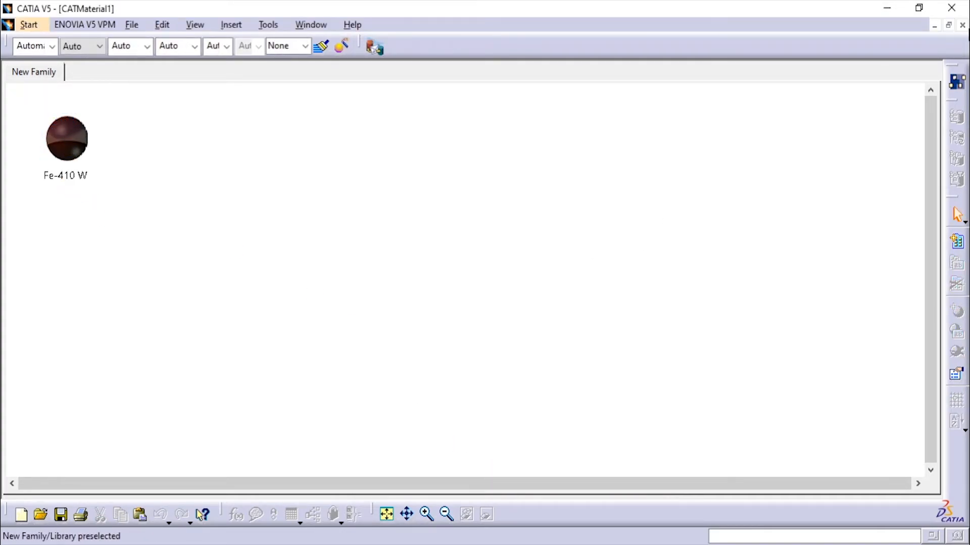
Close the new material library document, saving its changes to the Desktop as a CATMaterial file named Fe-410 W.
click(949, 26)
drag(491, 186, 494, 121)
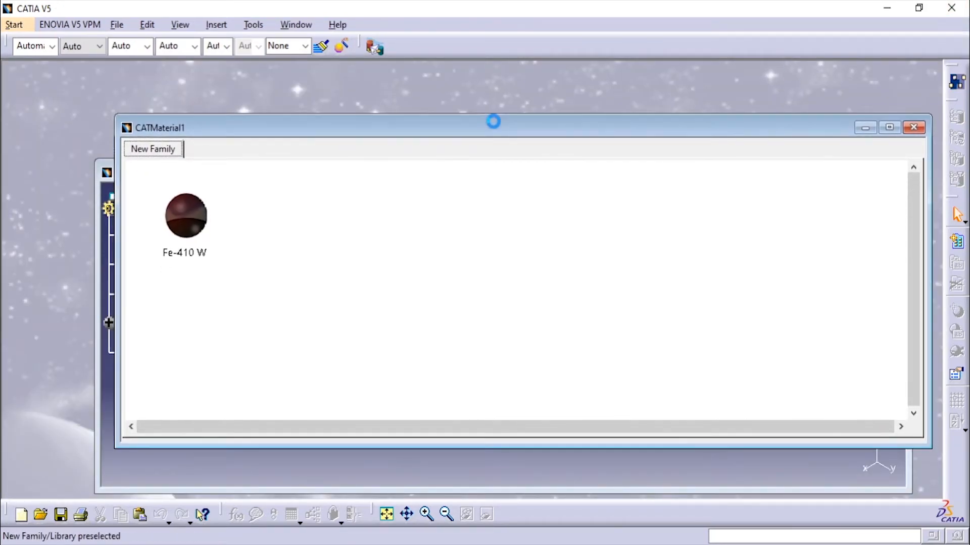
click(488, 211)
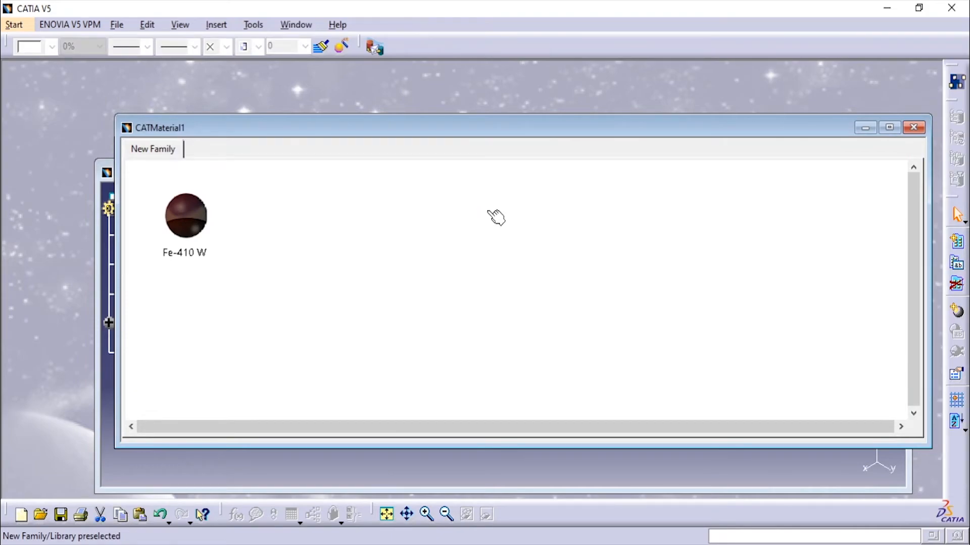
click(915, 127)
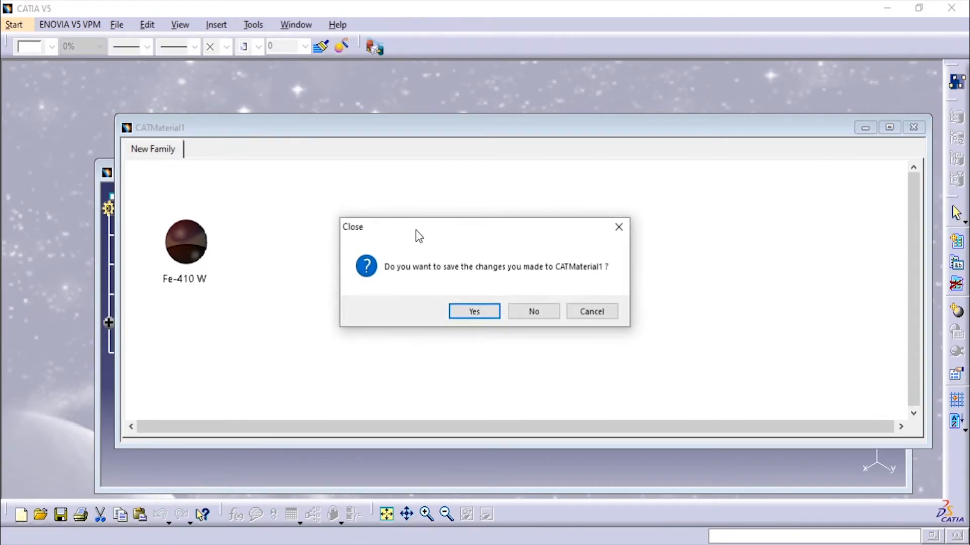
click(488, 311)
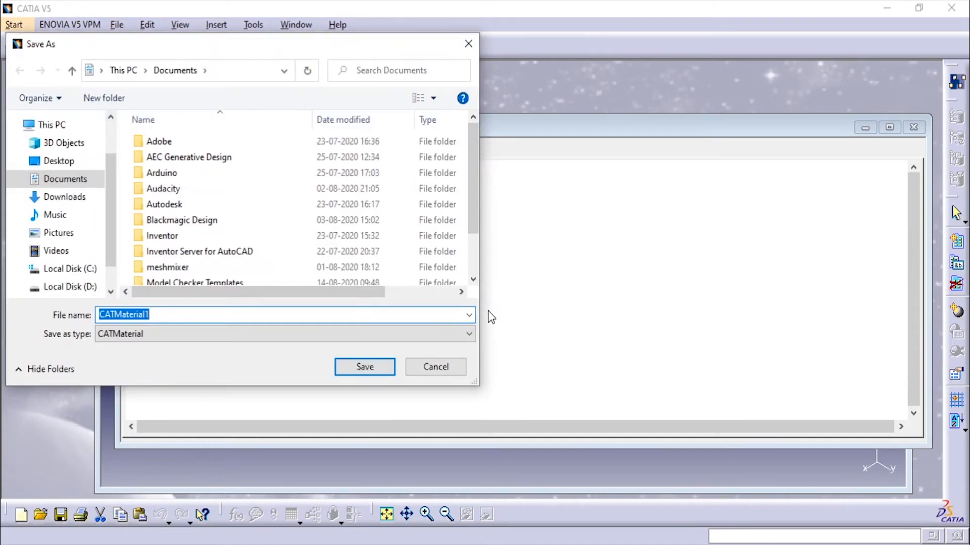
click(59, 160)
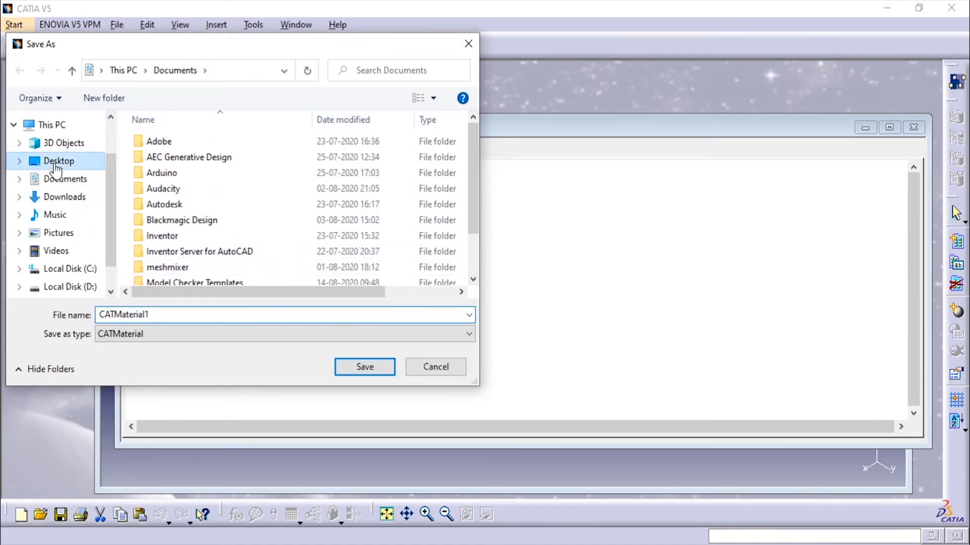
double_click(187, 314)
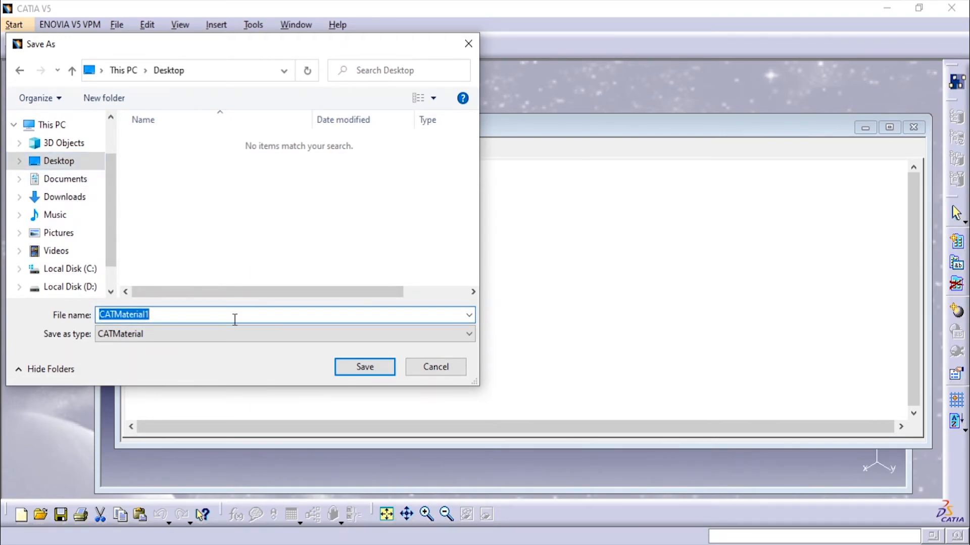
text(Fe-410)
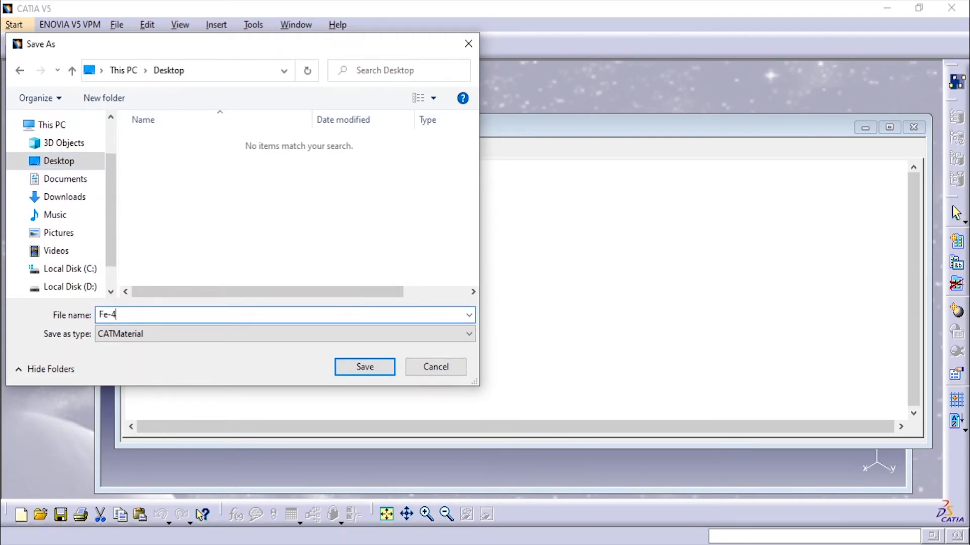
text( W)
click(354, 367)
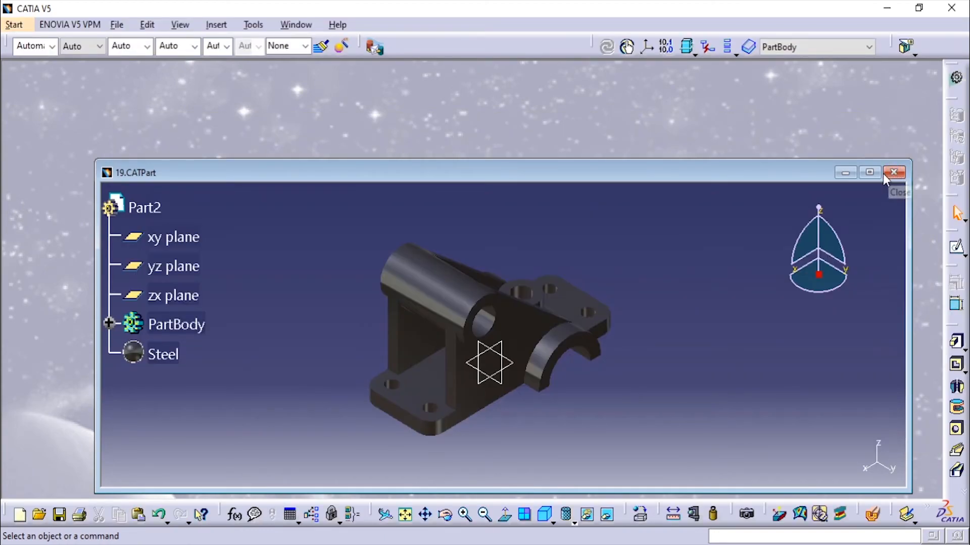
Maximize the 19.CATPart window and load the Fe-410 W material library from the Desktop for applying a material.
click(870, 173)
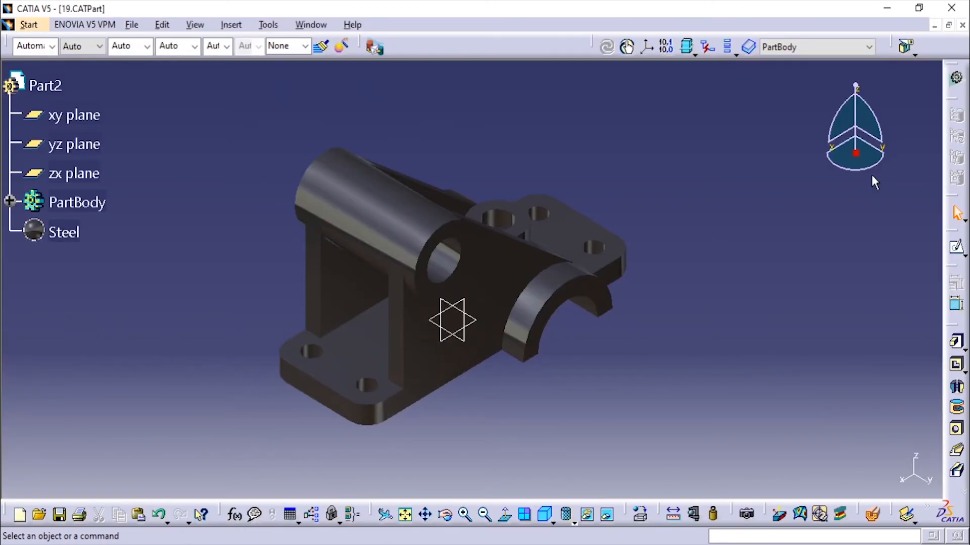
click(641, 516)
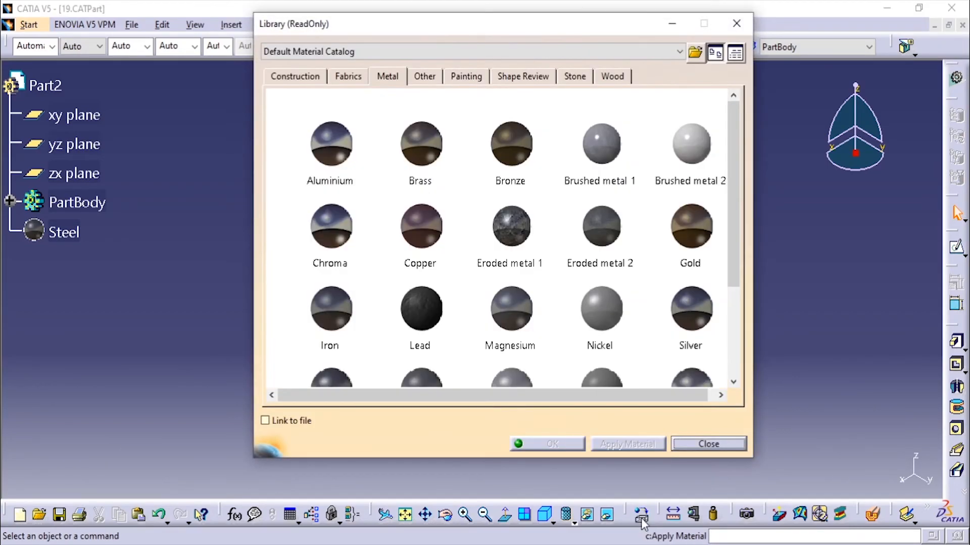
click(694, 53)
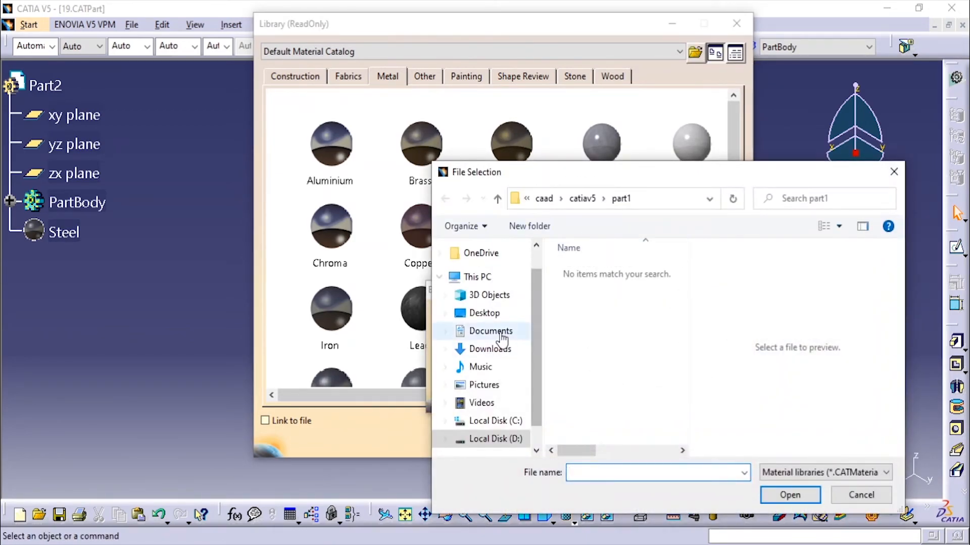
click(487, 314)
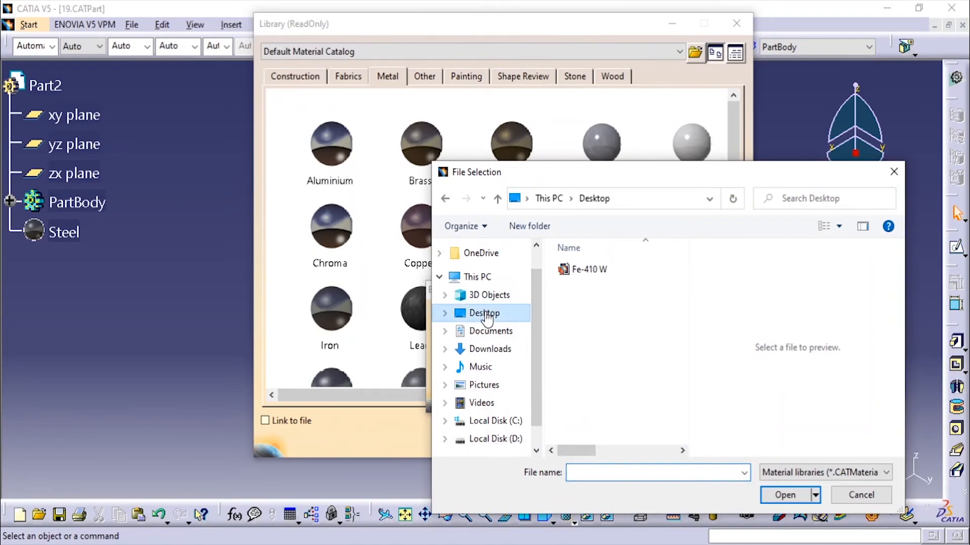
click(609, 269)
click(783, 496)
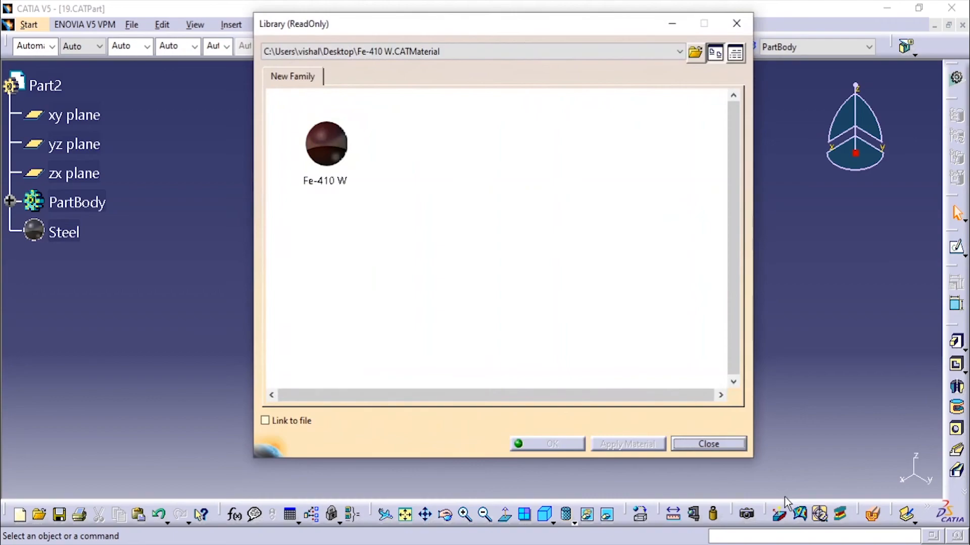
Apply the Fe-410 W material from the loaded library to Part2, replacing Steel.
click(321, 140)
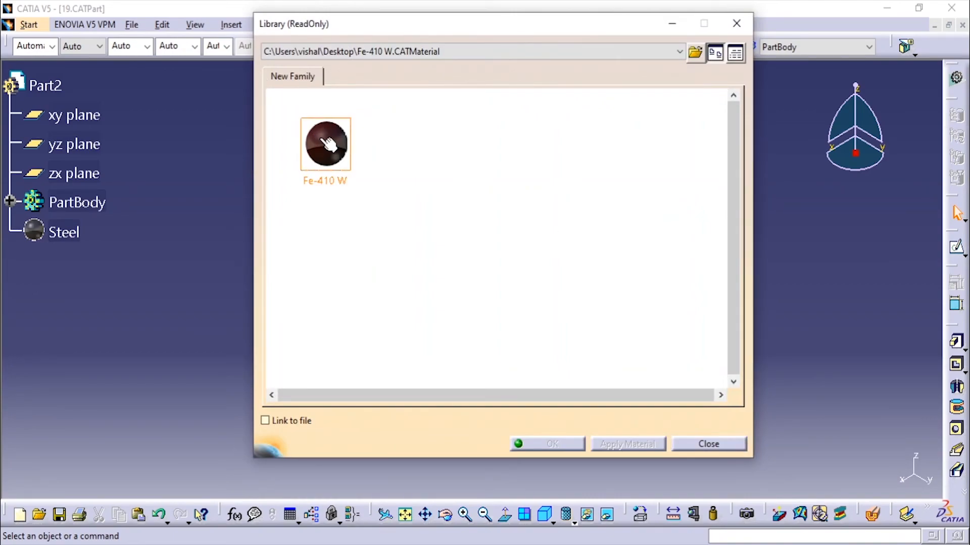
click(45, 85)
click(319, 161)
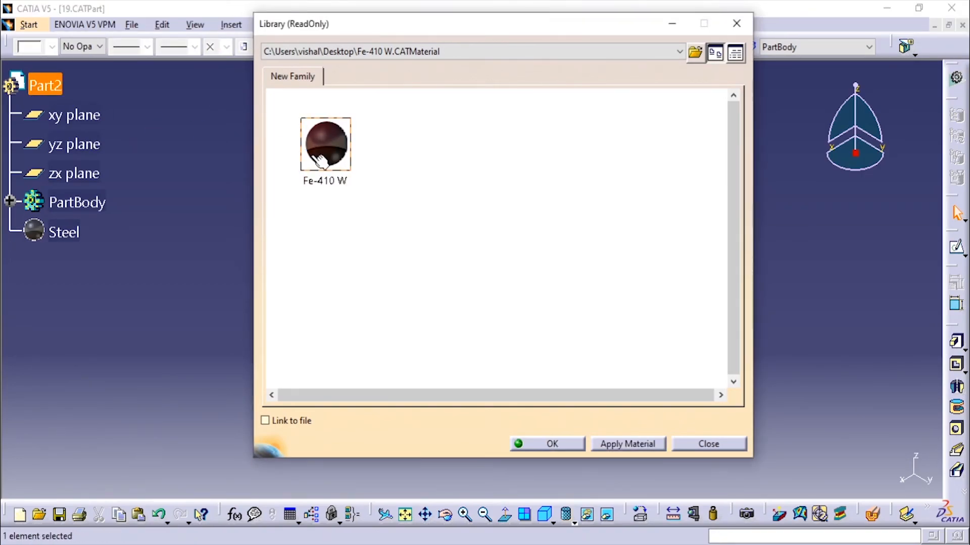
click(610, 444)
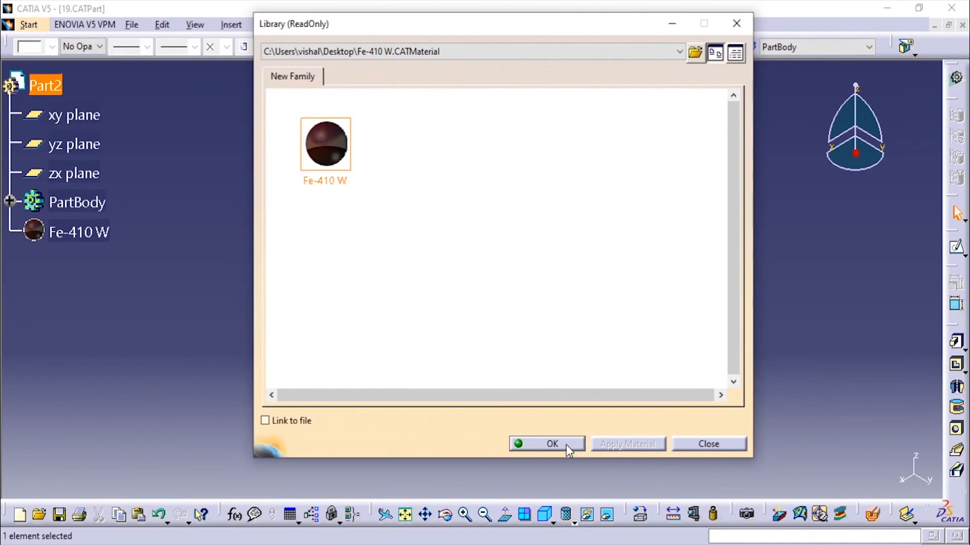
click(567, 444)
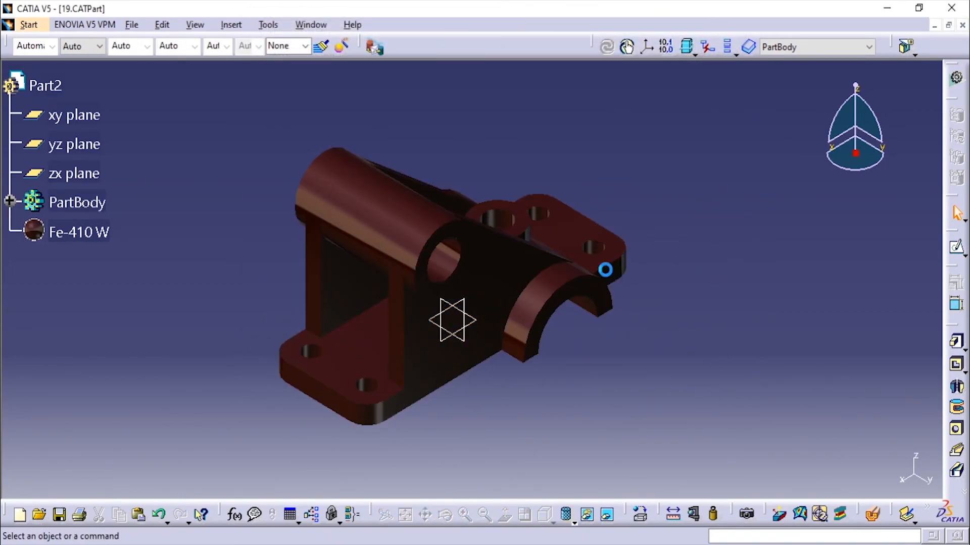